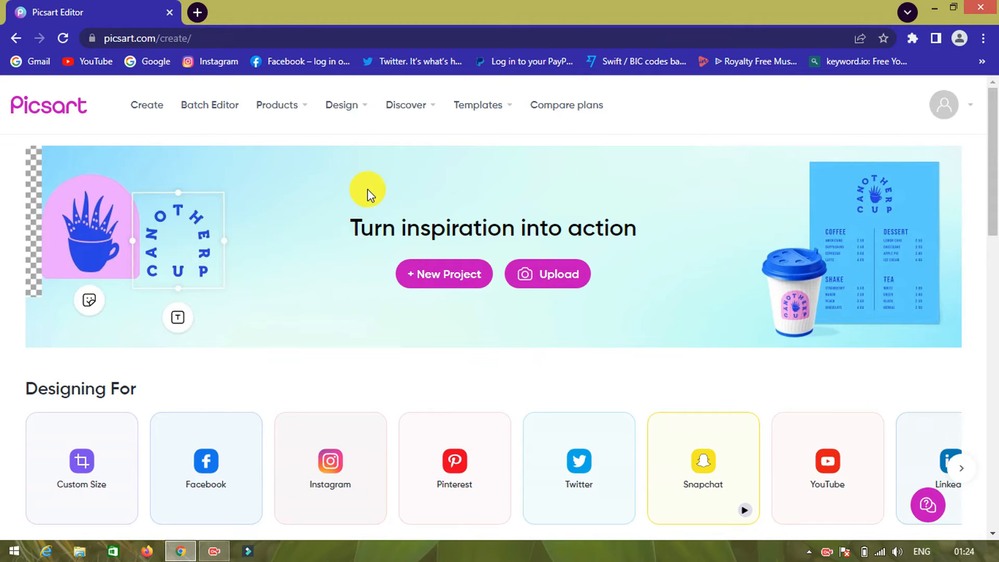
Step: Open the YouTube Banner Maker and start a new YouTube banner project
{"action": "mouse_move", "coordinate": [353, 109]}
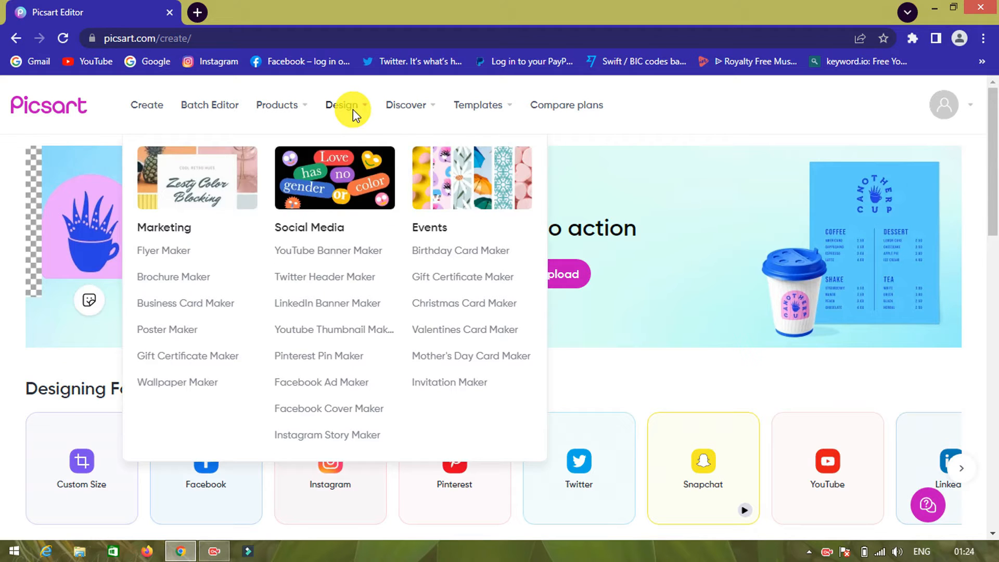
{"action": "left_click", "coordinate": [350, 260]}
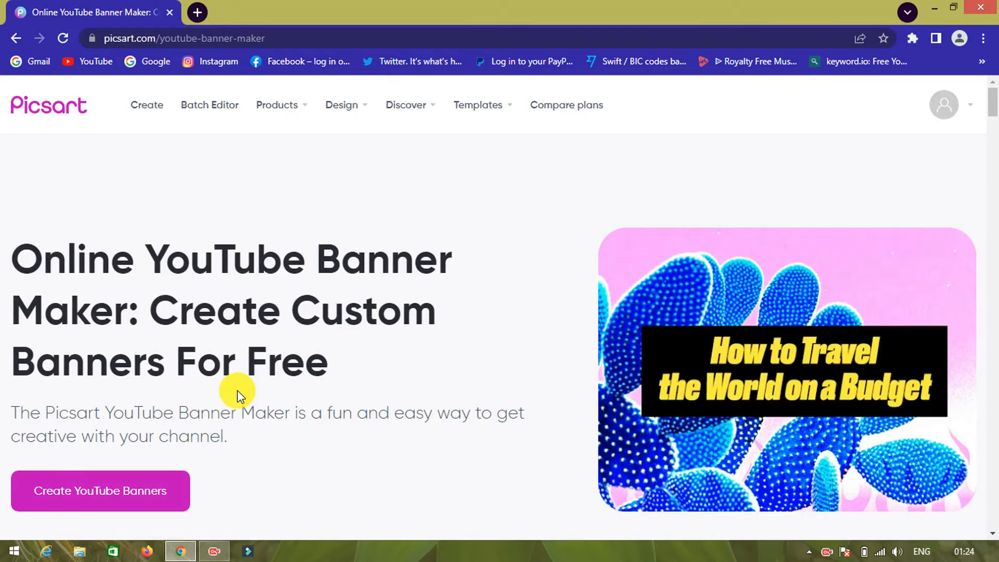
{"action": "left_click", "coordinate": [114, 503]}
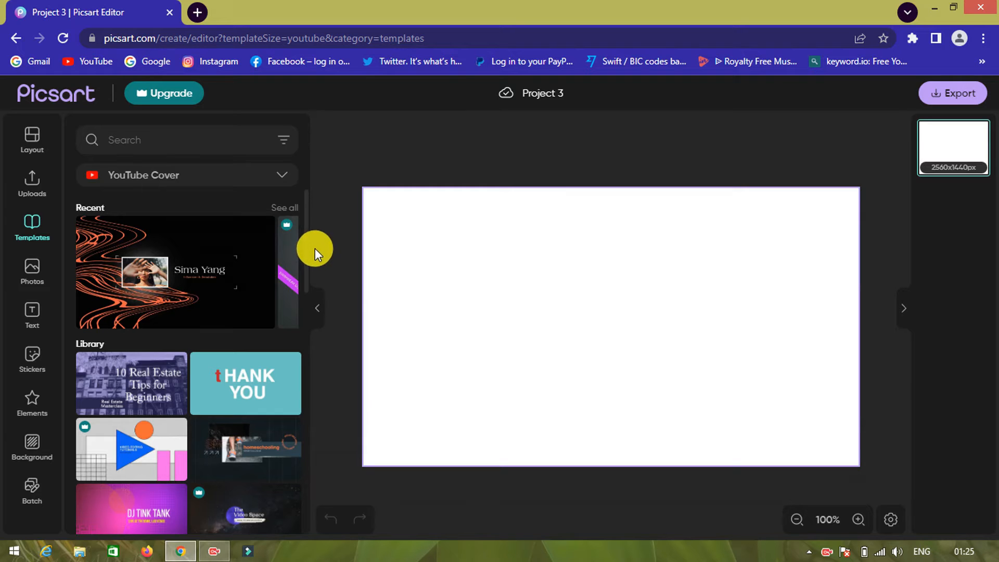
Step: Apply the "Eat Well" fruit template from the YouTube Cover library to the blank banner
{"action": "left_click_drag", "start_coordinate": [305, 258], "coordinate": [305, 310]}
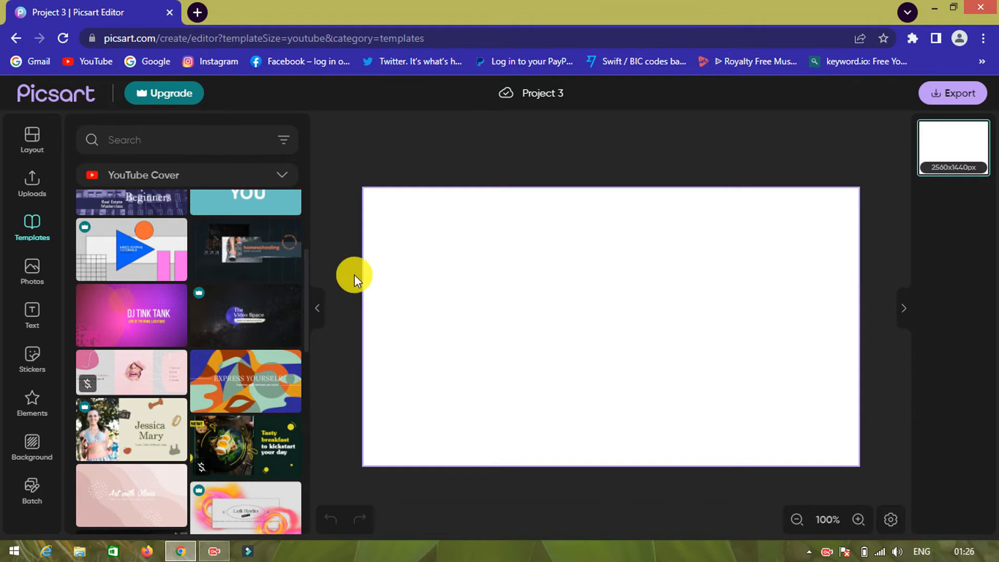
{"action": "left_click_drag", "start_coordinate": [306, 304], "coordinate": [308, 351]}
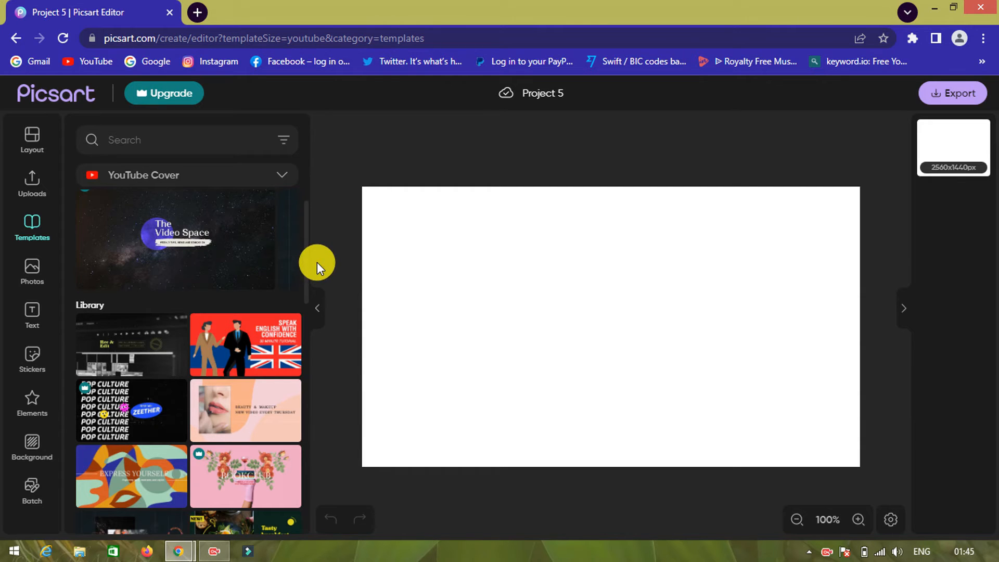
{"action": "scroll", "coordinate": [305, 398], "scroll_direction": "down", "scroll_amount": 10}
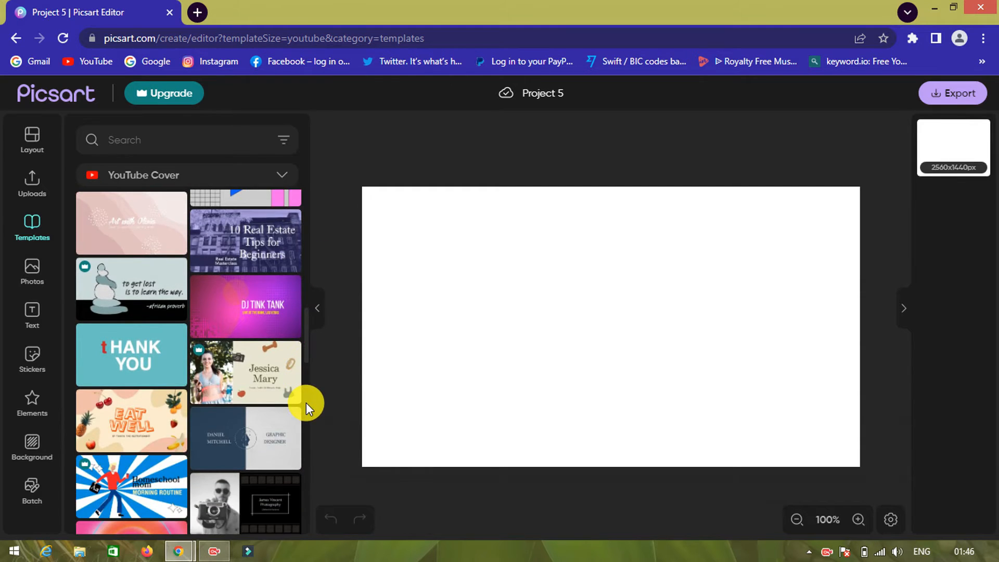
{"action": "left_click", "coordinate": [151, 415]}
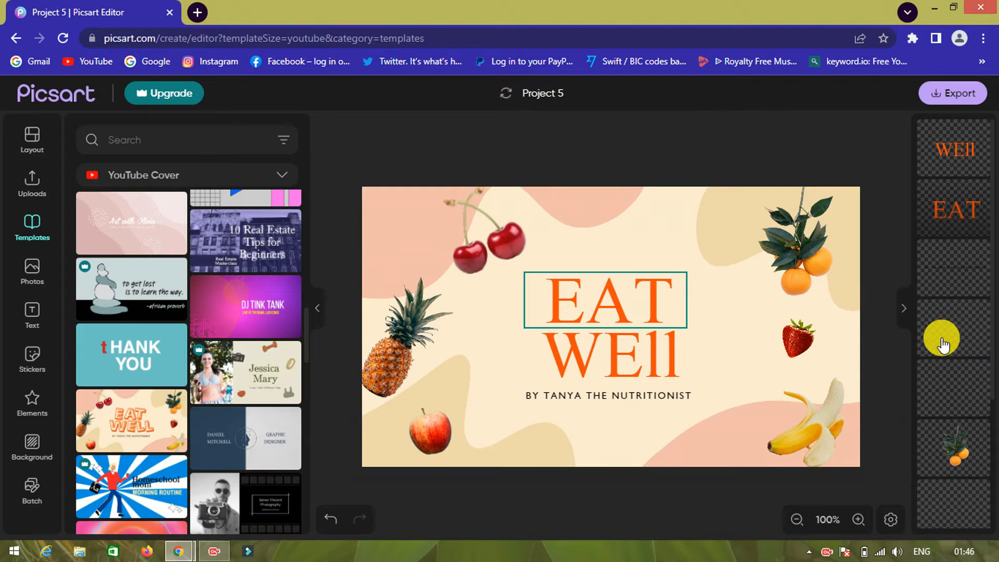
Step: Delete the template's EAT and WEll headings and the nutritionist subtitle from the banner
{"action": "left_click", "coordinate": [668, 302]}
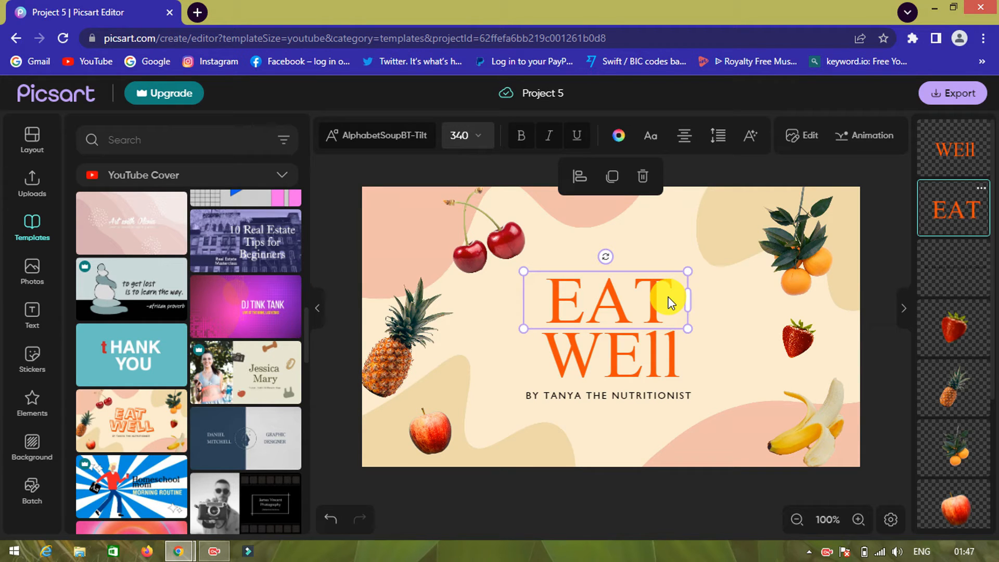
{"action": "double_click", "coordinate": [667, 301]}
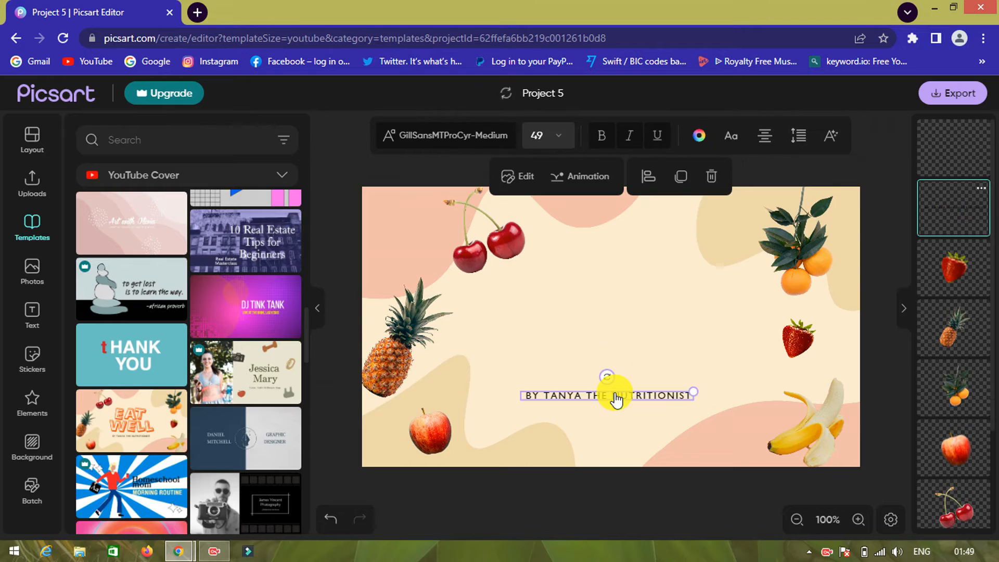
{"action": "key", "text": "Delete"}
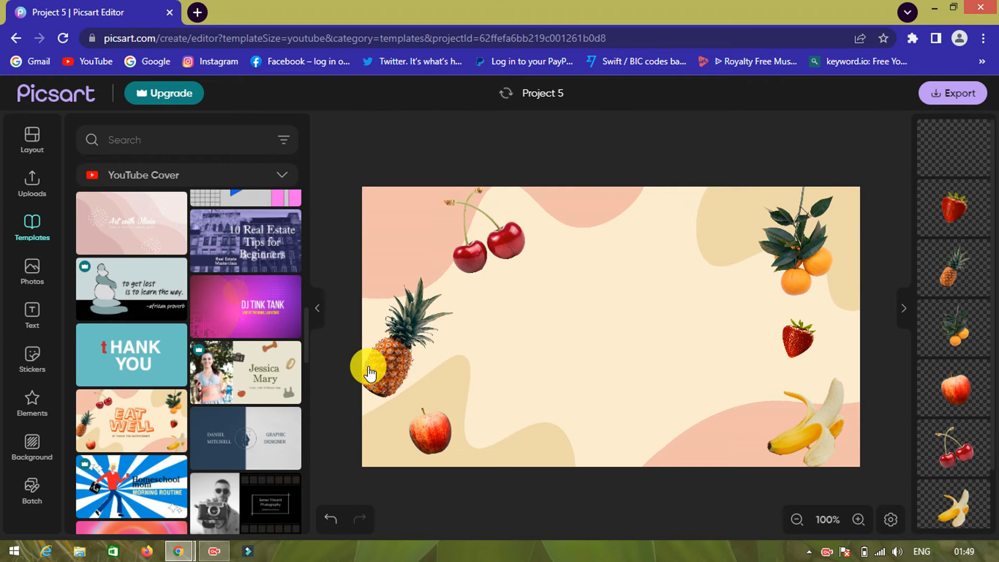
Step: Add the "SWIPE UP" text preset from the text library to the banner
{"action": "left_click", "coordinate": [35, 312]}
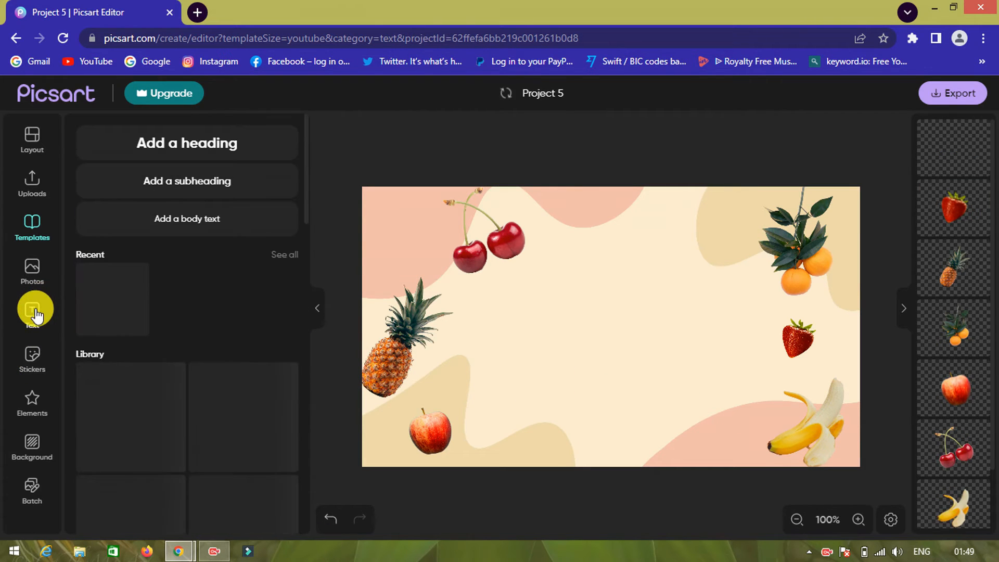
{"action": "scroll", "coordinate": [306, 270], "scroll_direction": "down", "scroll_amount": 8}
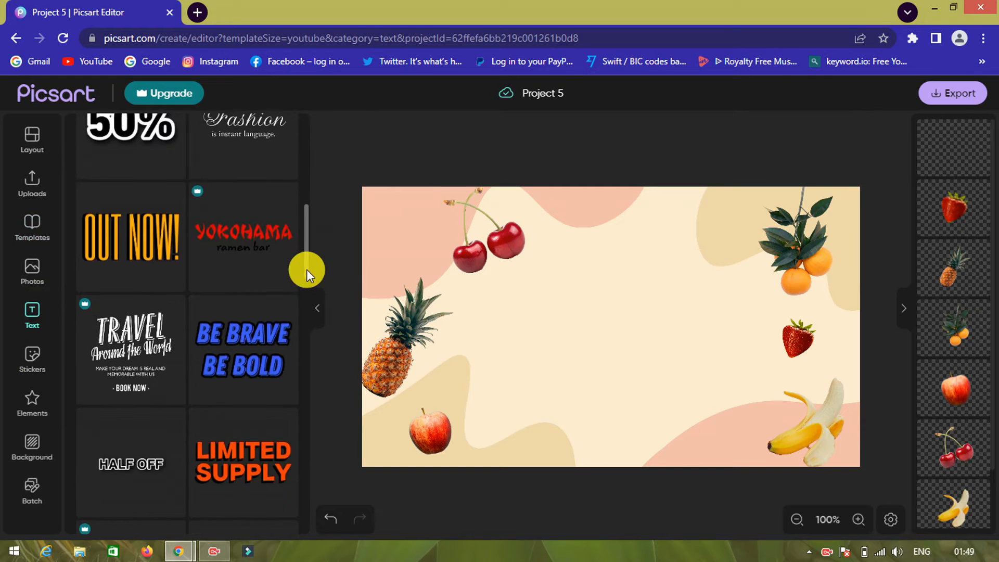
{"action": "left_click_drag", "start_coordinate": [307, 270], "coordinate": [320, 234]}
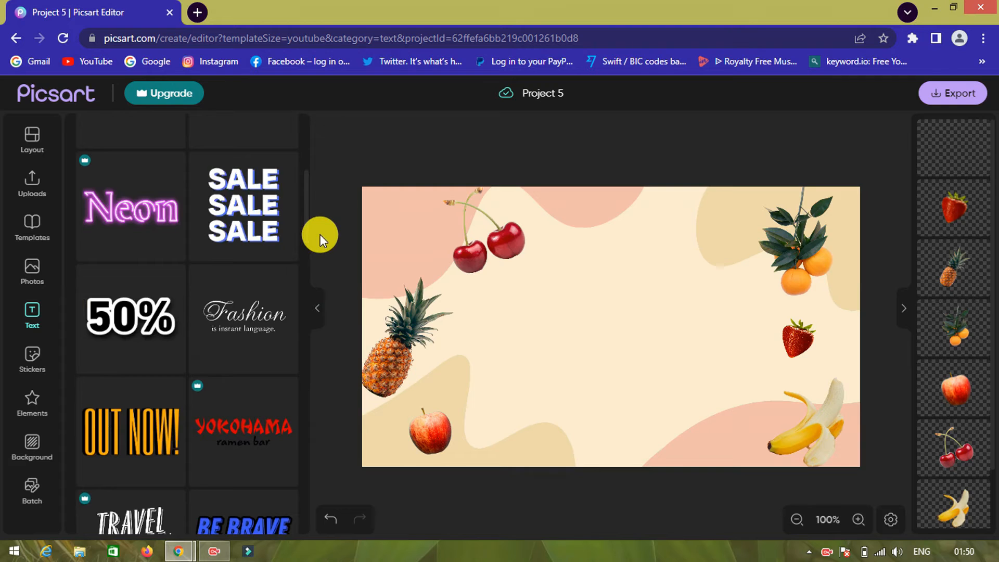
{"action": "scroll", "coordinate": [307, 218], "scroll_direction": "up", "scroll_amount": 2}
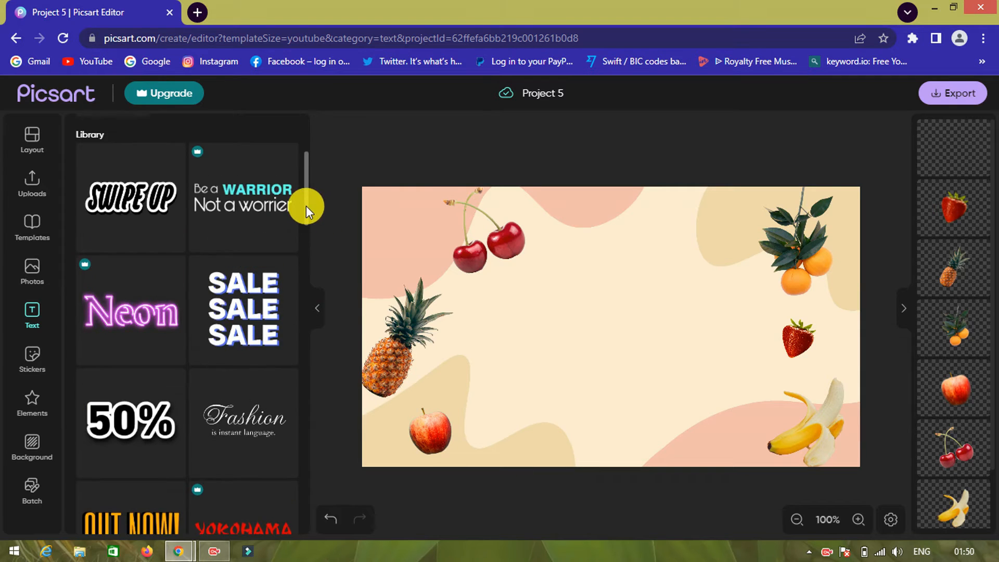
{"action": "left_click", "coordinate": [156, 218]}
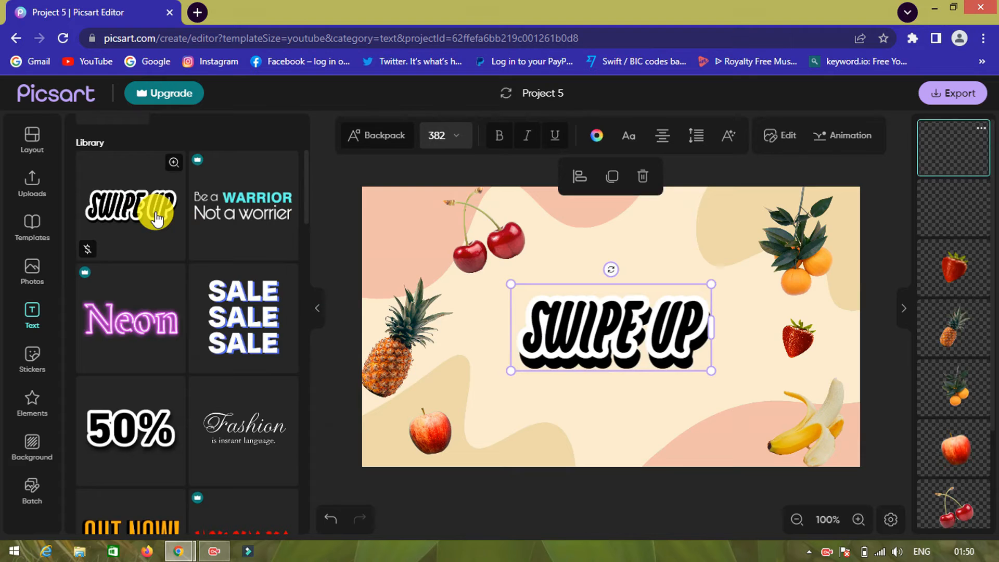
Step: Replace the "SWIPE UP" text with "FOODIE" and "SOM" on two lines and centre it vertically on the banner
{"action": "double_click", "coordinate": [695, 325]}
{"action": "key", "text": "BackSpace"}
{"action": "key", "text": "ctrl+BackSpace"}
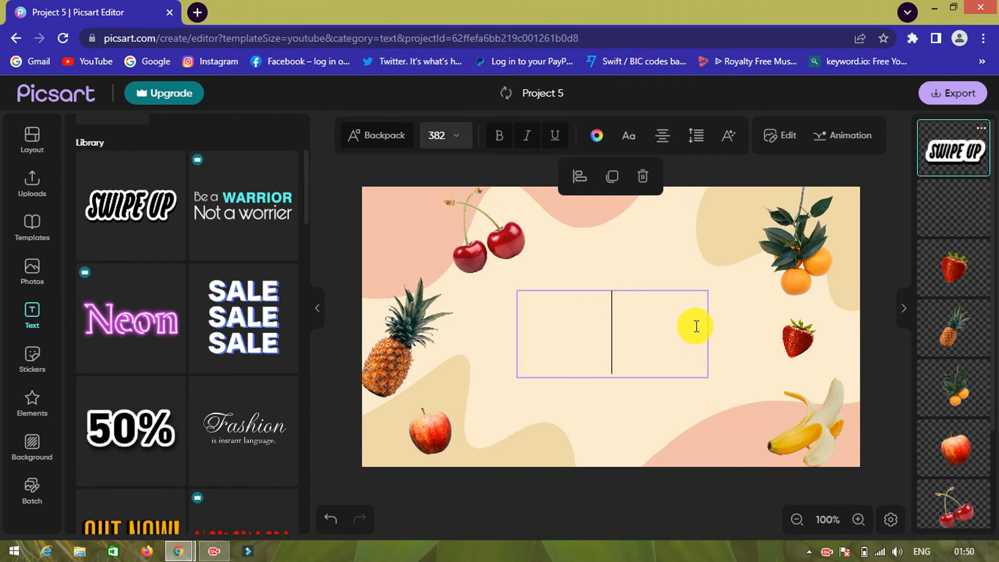
{"action": "type", "text": "FOODIE"}
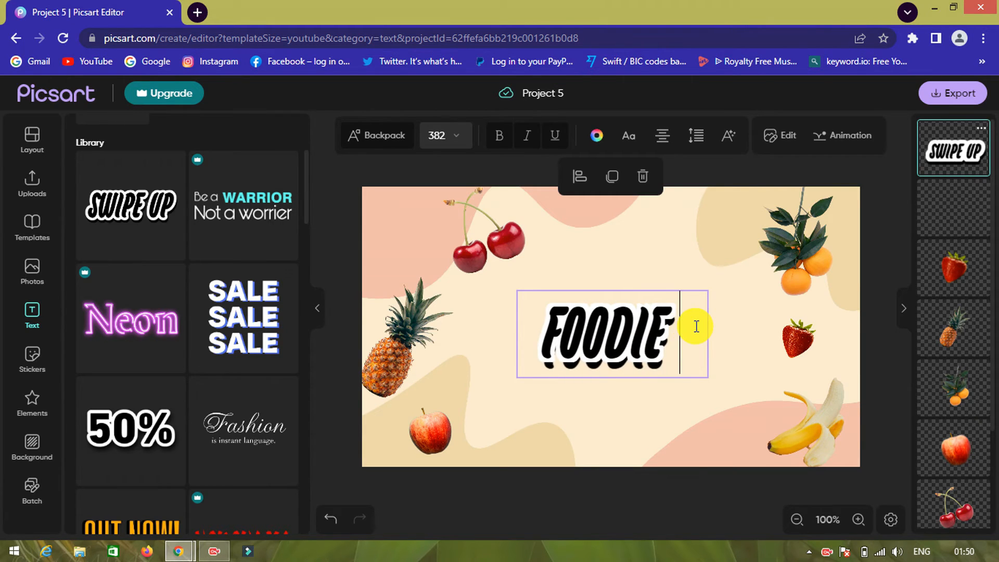
{"action": "key", "text": "Return"}
{"action": "type", "text": "SOM"}
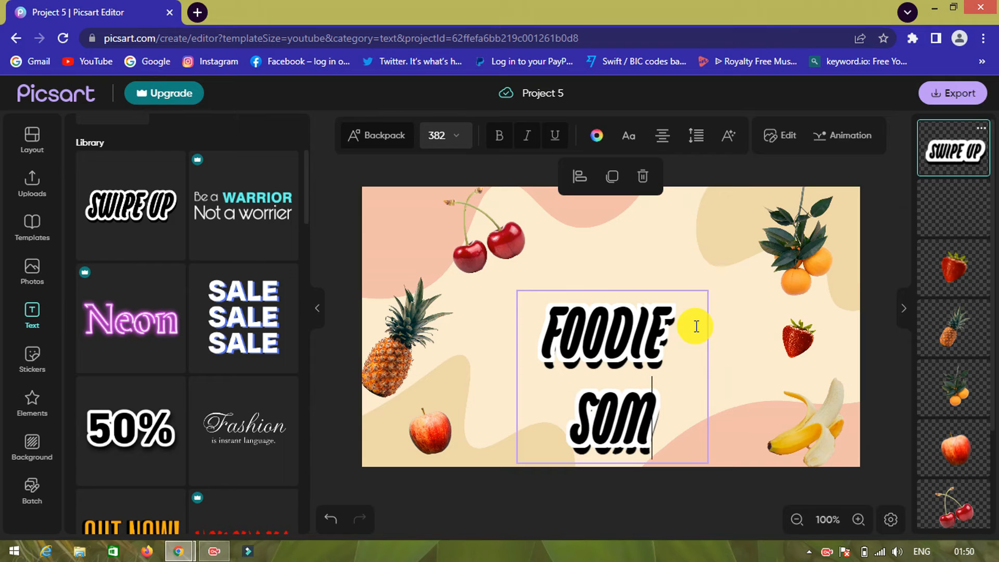
{"action": "left_click", "coordinate": [575, 350]}
{"action": "mouse_move", "coordinate": [624, 354]}
{"action": "left_mouse_down"}
{"action": "mouse_move", "coordinate": [623, 335]}
{"action": "mouse_move", "coordinate": [622, 346]}
{"action": "left_mouse_up"}
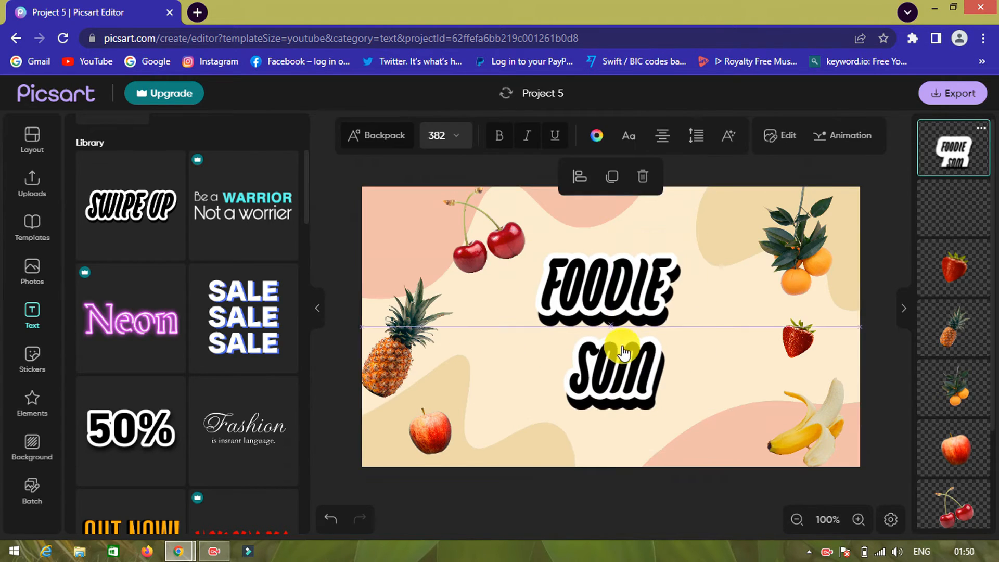
Step: Delete the banana image from the banner's lower corner
{"action": "left_click", "coordinate": [416, 273]}
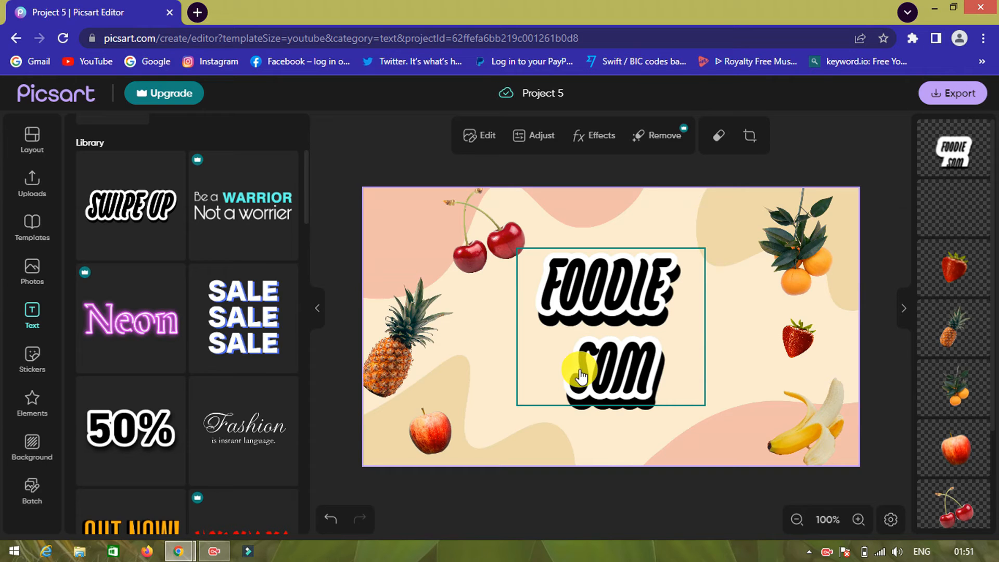
{"action": "left_click", "coordinate": [821, 247]}
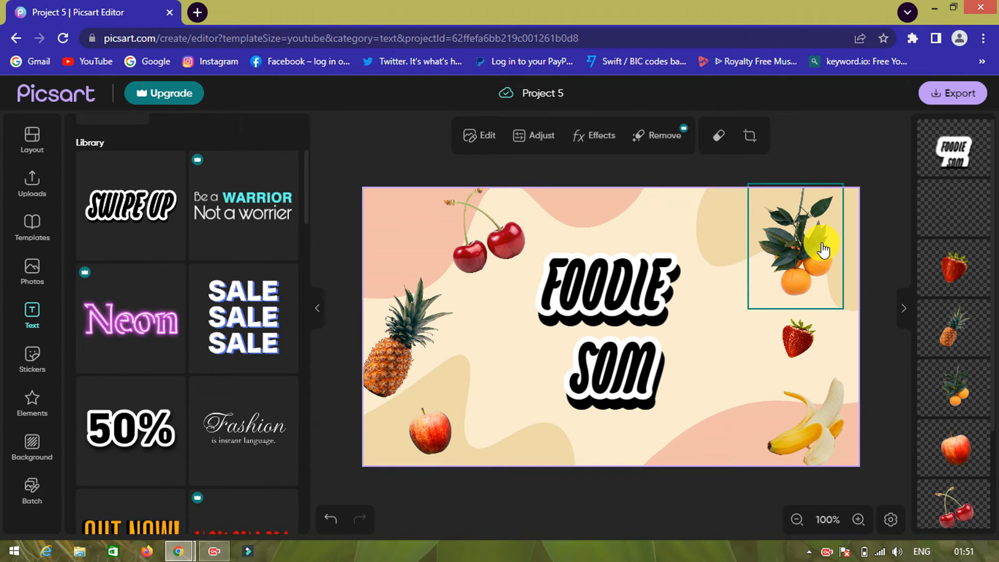
{"action": "left_click", "coordinate": [813, 447]}
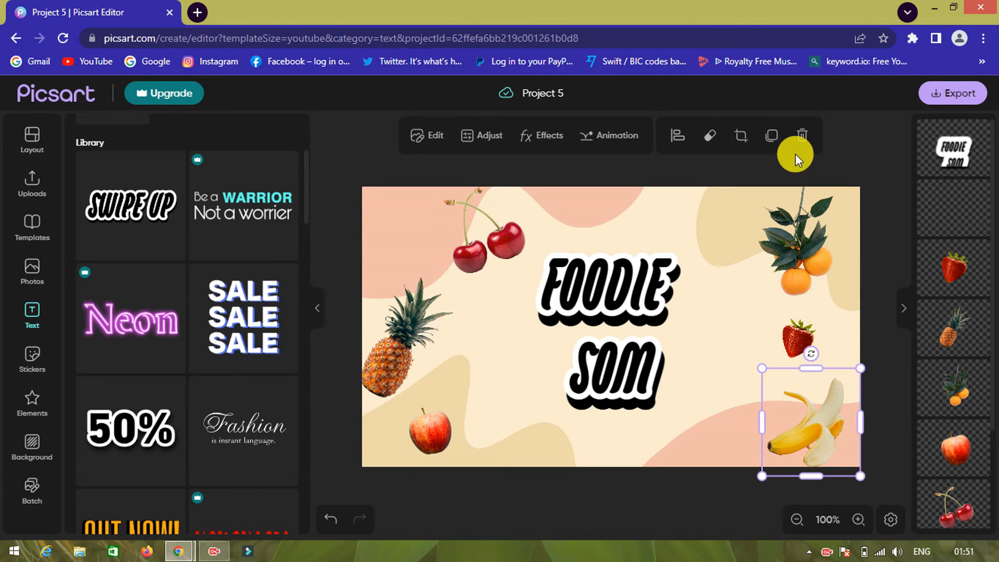
{"action": "left_click", "coordinate": [803, 138]}
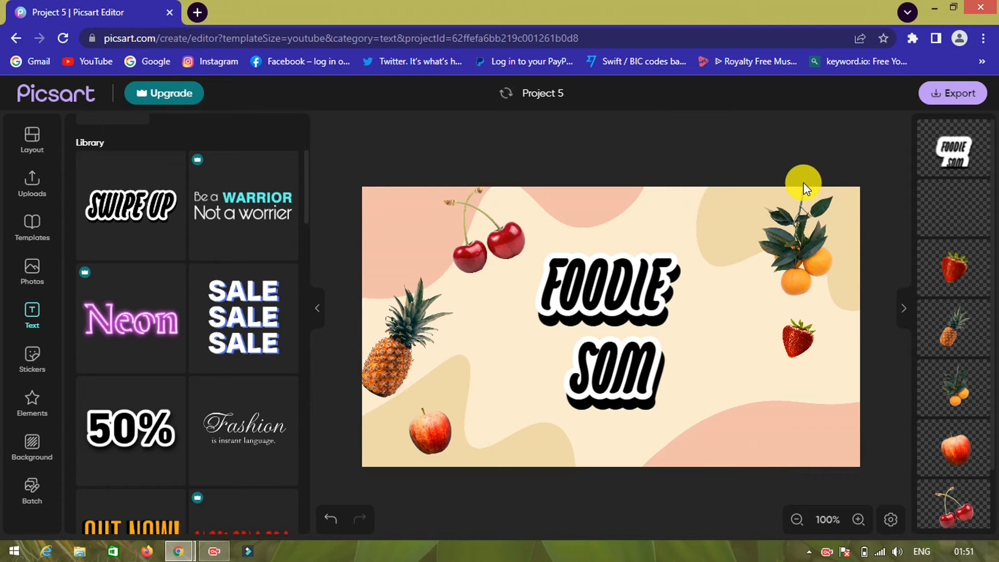
{"action": "left_click", "coordinate": [32, 403]}
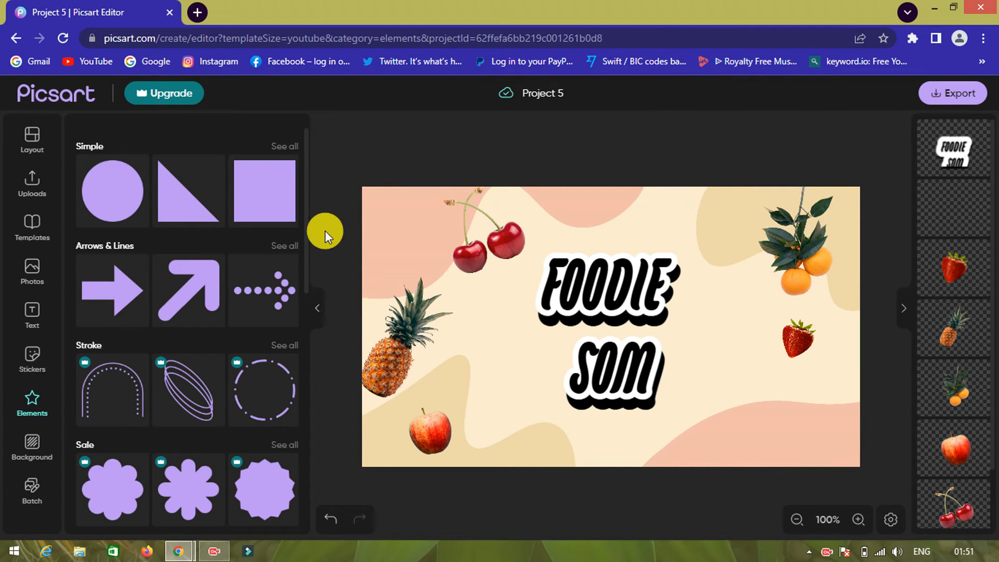
{"action": "mouse_move", "coordinate": [306, 289]}
{"action": "left_mouse_down"}
{"action": "mouse_move", "coordinate": [323, 510]}
{"action": "mouse_move", "coordinate": [317, 220]}
{"action": "left_mouse_up"}
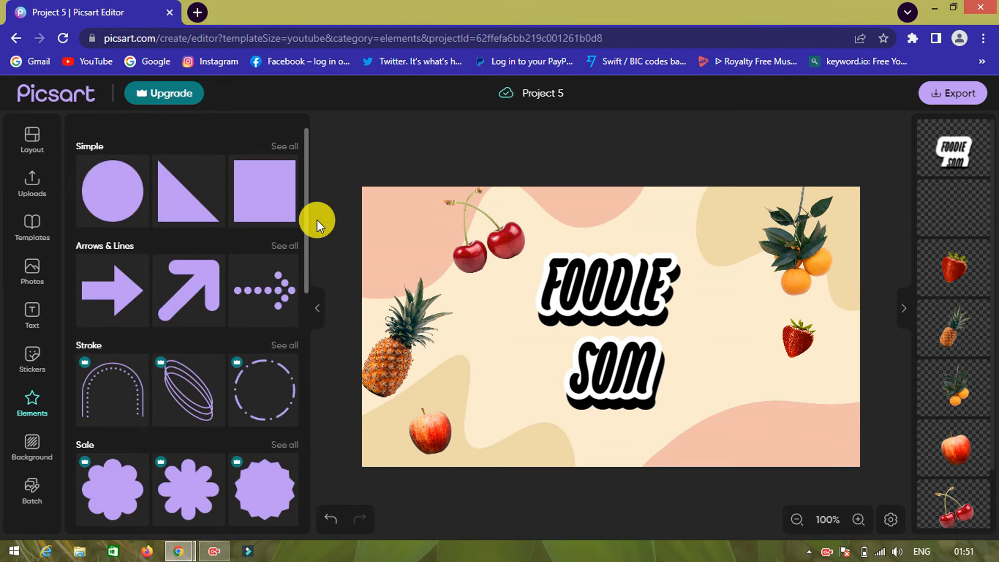
Step: Add the pink cocktail glasses sticker from the sticker library to the banner
{"action": "left_click", "coordinate": [34, 362]}
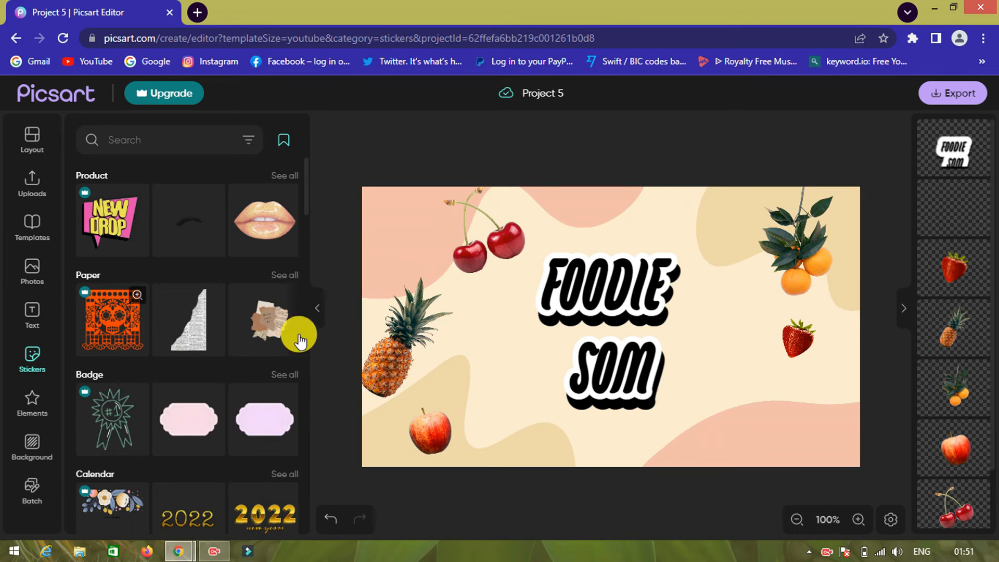
{"action": "left_click_drag", "start_coordinate": [304, 204], "coordinate": [305, 418]}
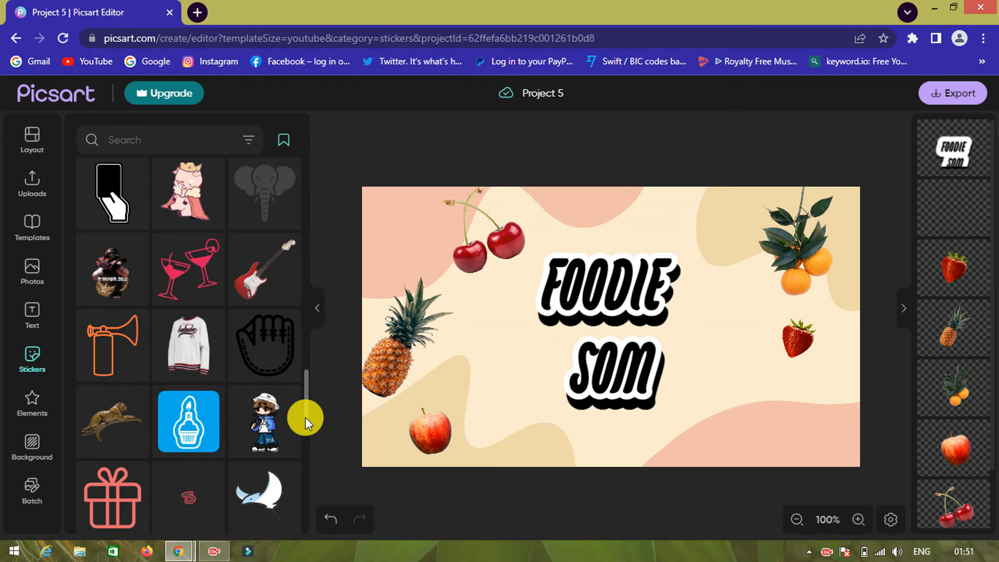
{"action": "left_click", "coordinate": [197, 284]}
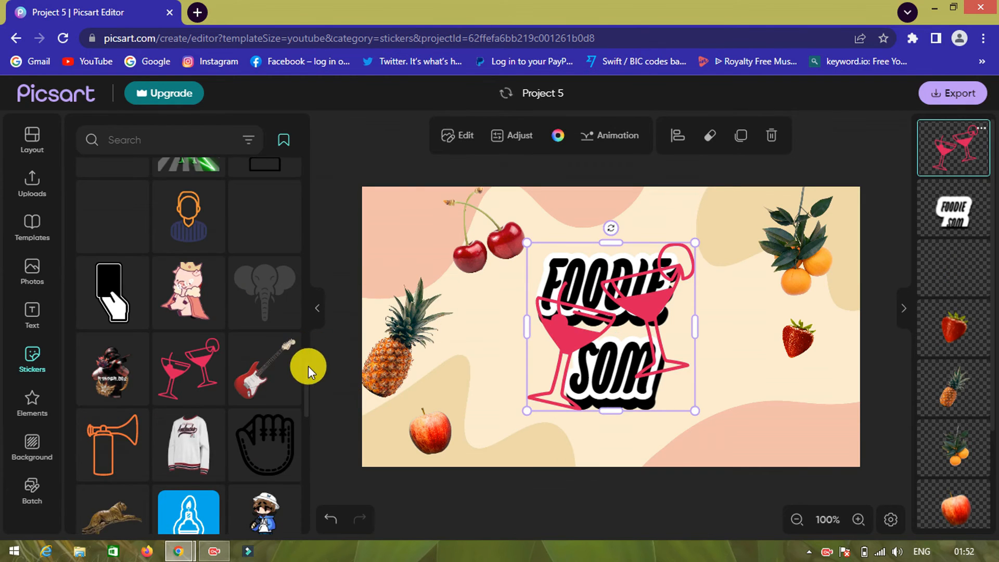
Step: Shrink the cocktail glasses sticker to under half its size and place it in the banner's lower-right corner below the strawberry
{"action": "scroll", "coordinate": [308, 364], "scroll_direction": "up", "scroll_amount": 10}
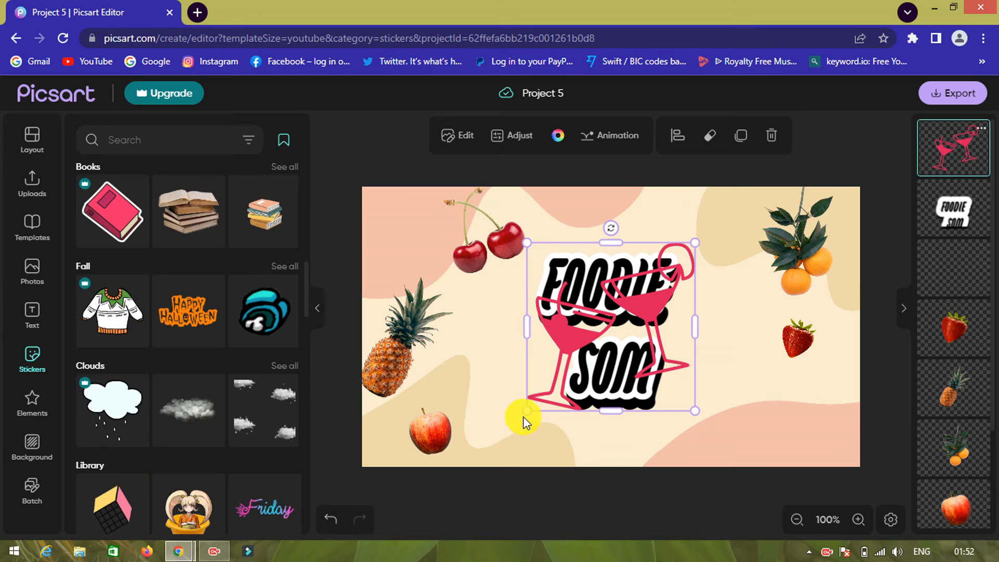
{"action": "left_click_drag", "start_coordinate": [527, 409], "coordinate": [650, 333]}
{"action": "left_click_drag", "start_coordinate": [674, 255], "coordinate": [805, 399]}
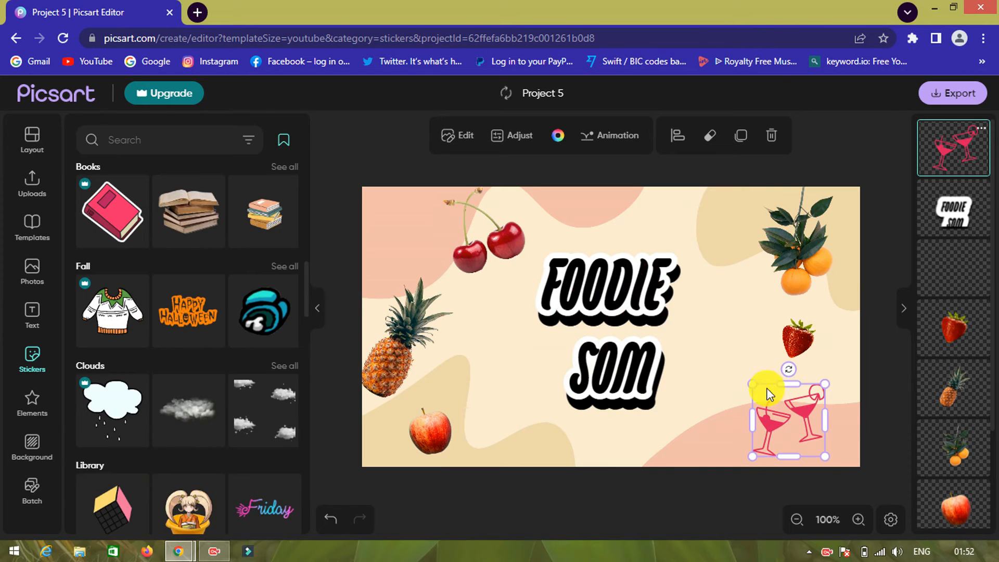
Step: Delete the pineapple, oranges and cherries images from the banner
{"action": "left_click", "coordinate": [410, 359]}
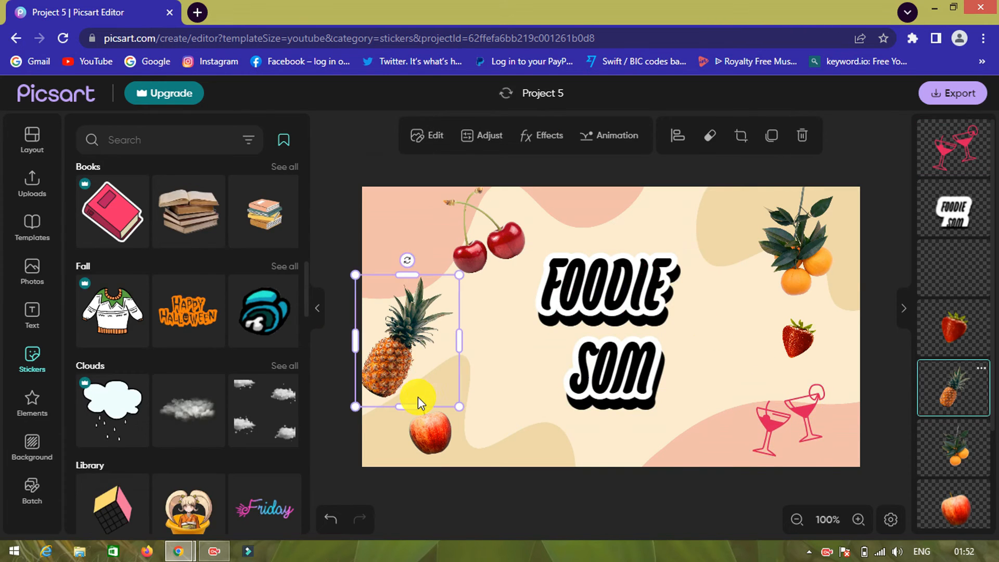
{"action": "left_click", "coordinate": [805, 146]}
{"action": "left_click", "coordinate": [816, 246]}
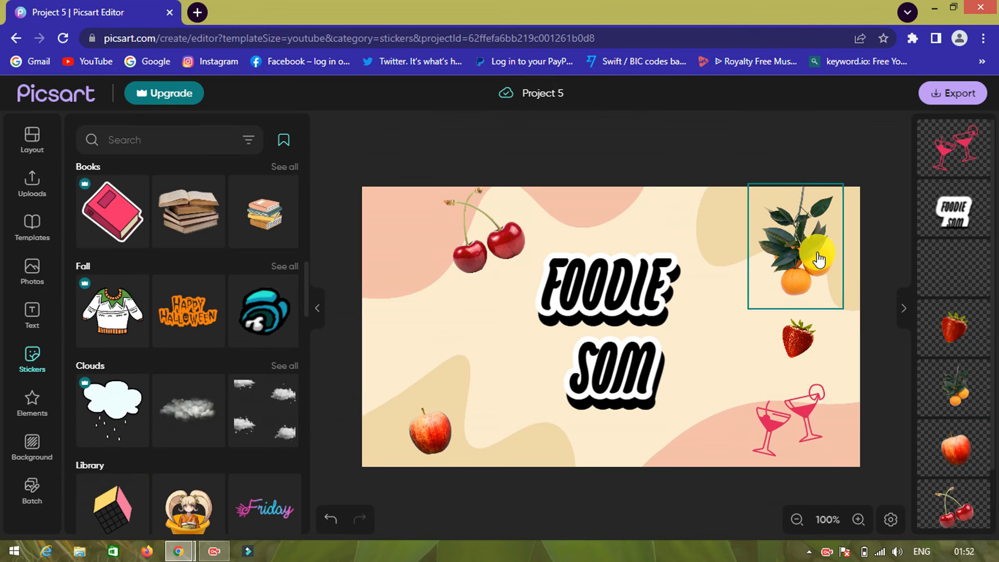
{"action": "left_click", "coordinate": [802, 135]}
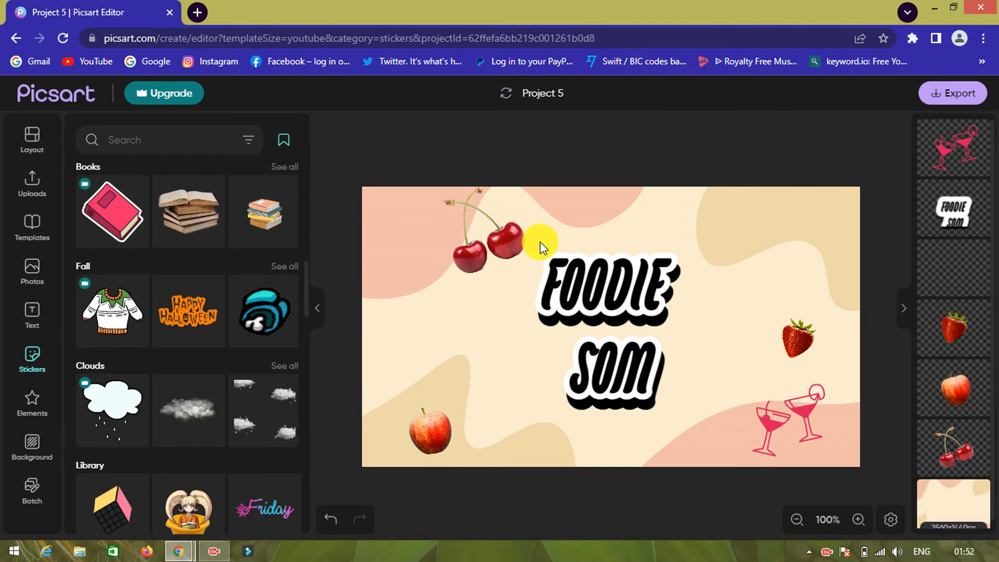
{"action": "left_click", "coordinate": [493, 247]}
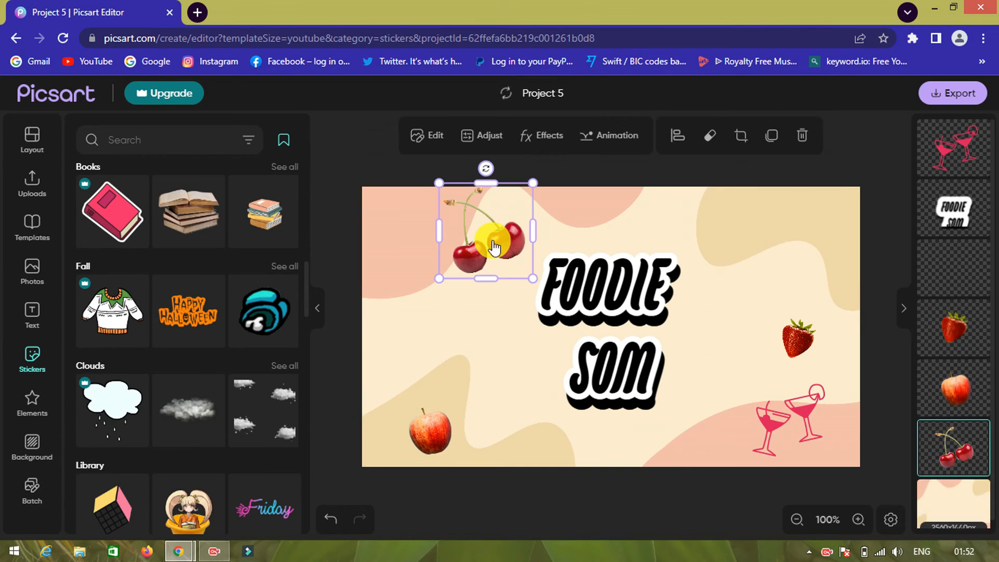
{"action": "left_click", "coordinate": [801, 134]}
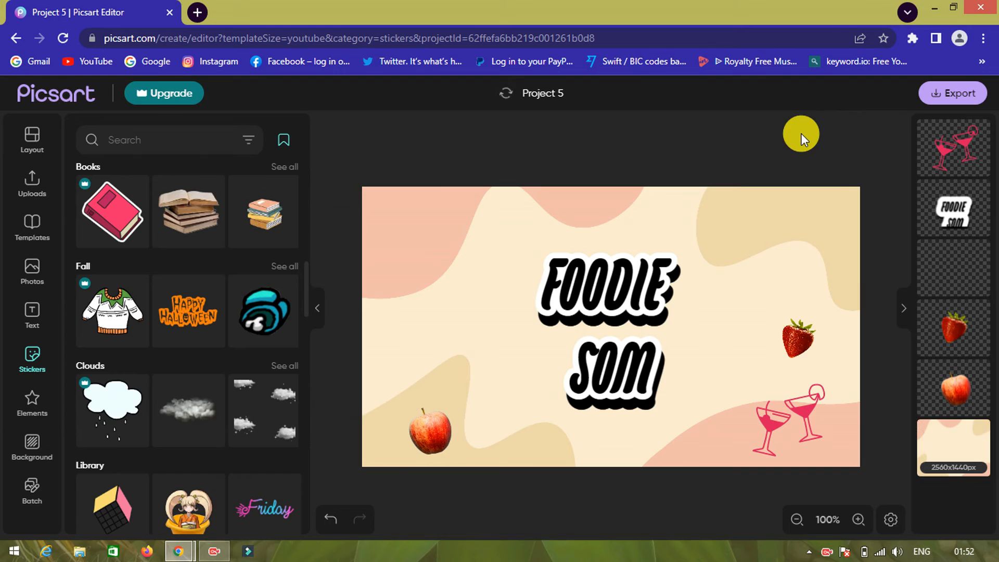
Step: Delete the strawberry and apple images from the banner
{"action": "left_click", "coordinate": [796, 338]}
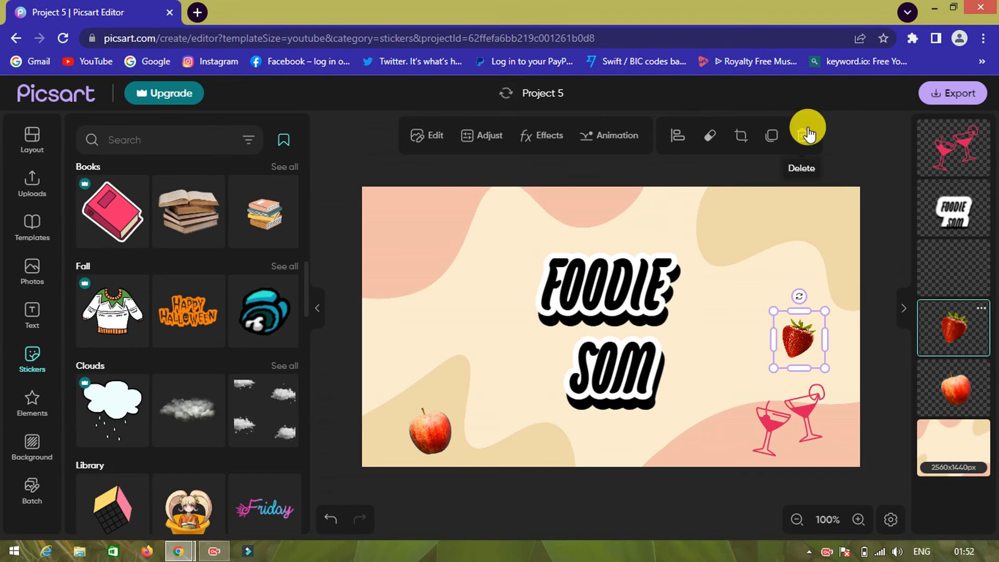
{"action": "left_click", "coordinate": [805, 136]}
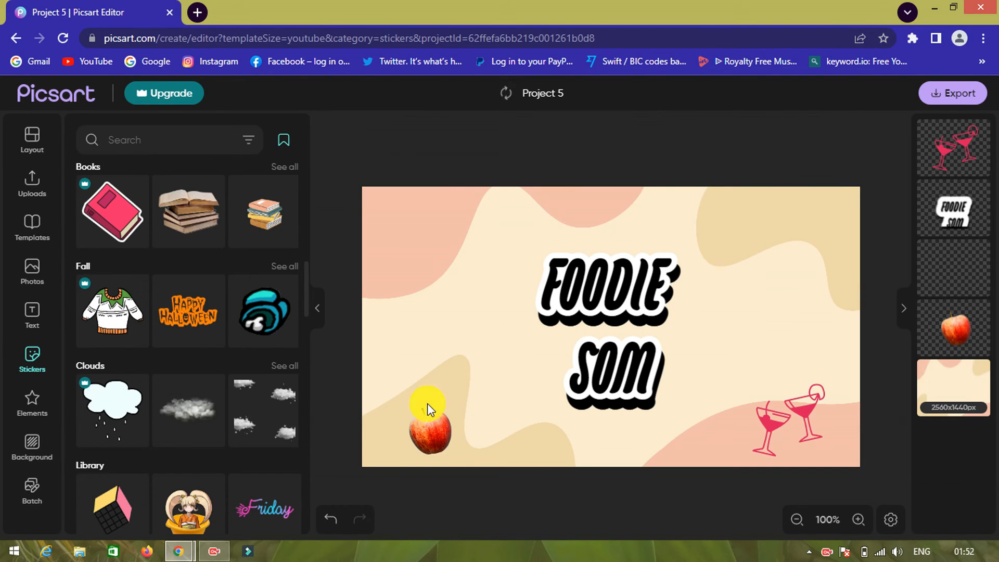
{"action": "left_click", "coordinate": [427, 438]}
{"action": "left_click", "coordinate": [801, 137]}
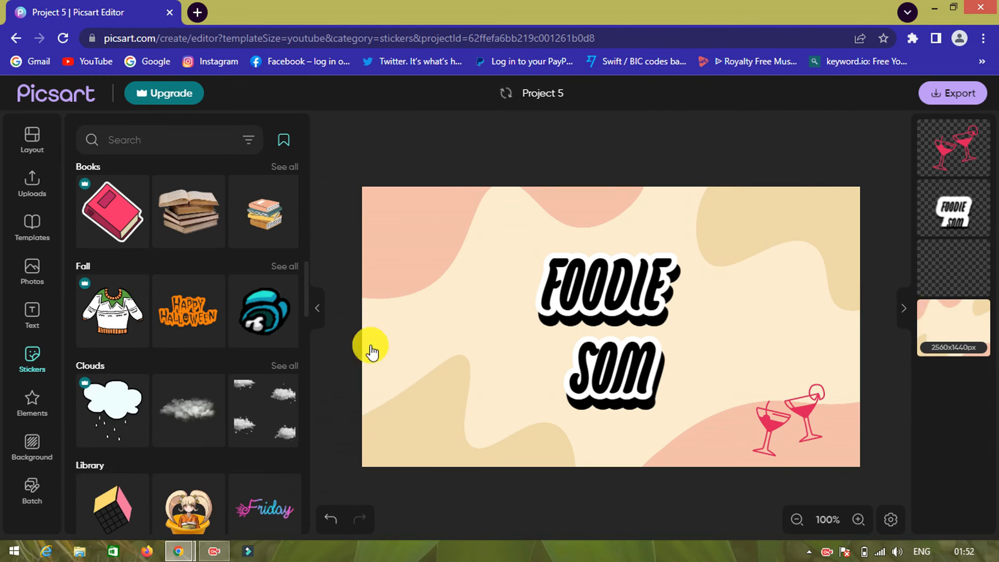
Step: Search the sticker library for "FOOD" and browse the stickers it offers
{"action": "left_click", "coordinate": [185, 140]}
{"action": "type", "text": "FOOD"}
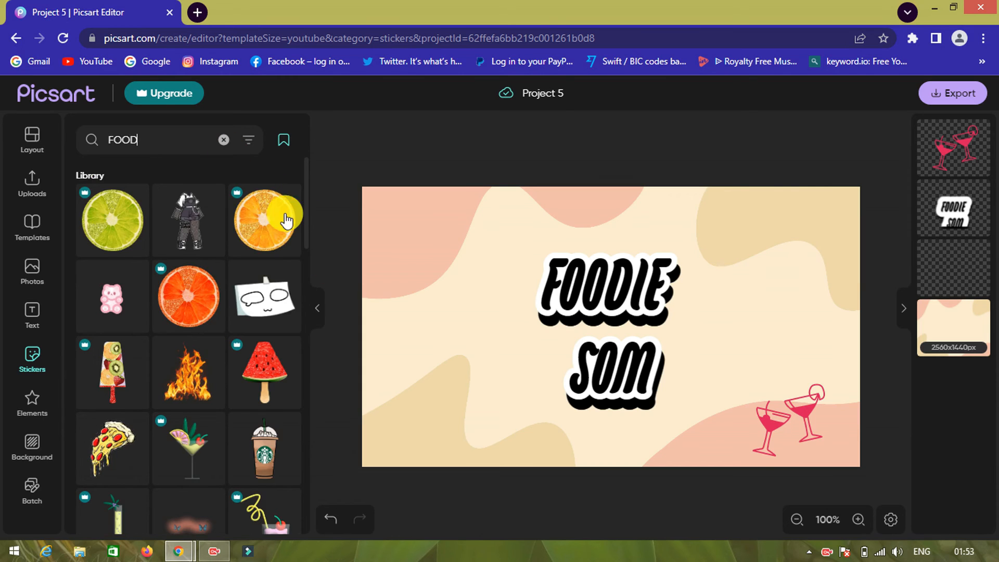
{"action": "left_click_drag", "start_coordinate": [305, 223], "coordinate": [305, 439]}
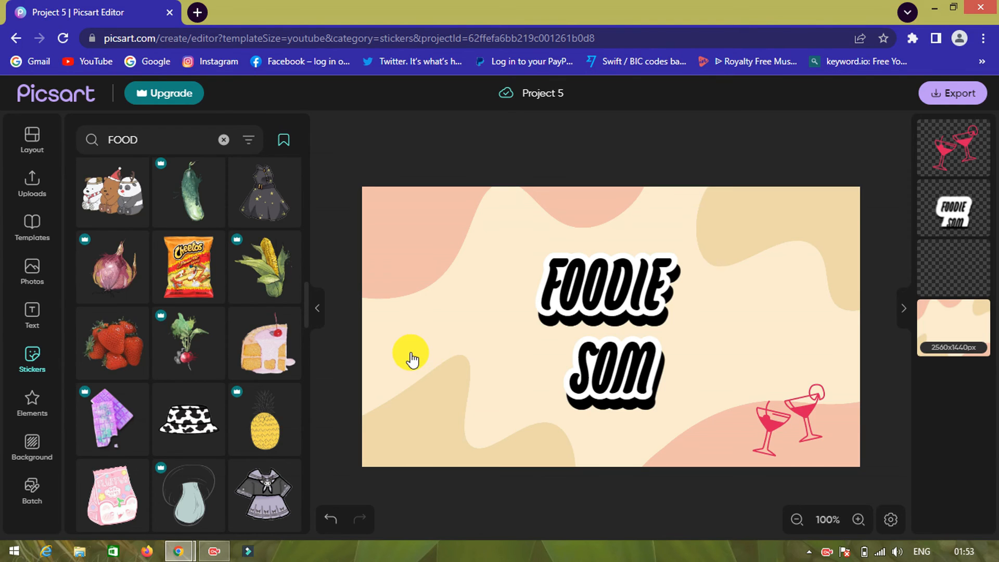
Step: Export the banner as a JPG named "Project 5" and open the downloaded file
{"action": "left_click", "coordinate": [953, 99]}
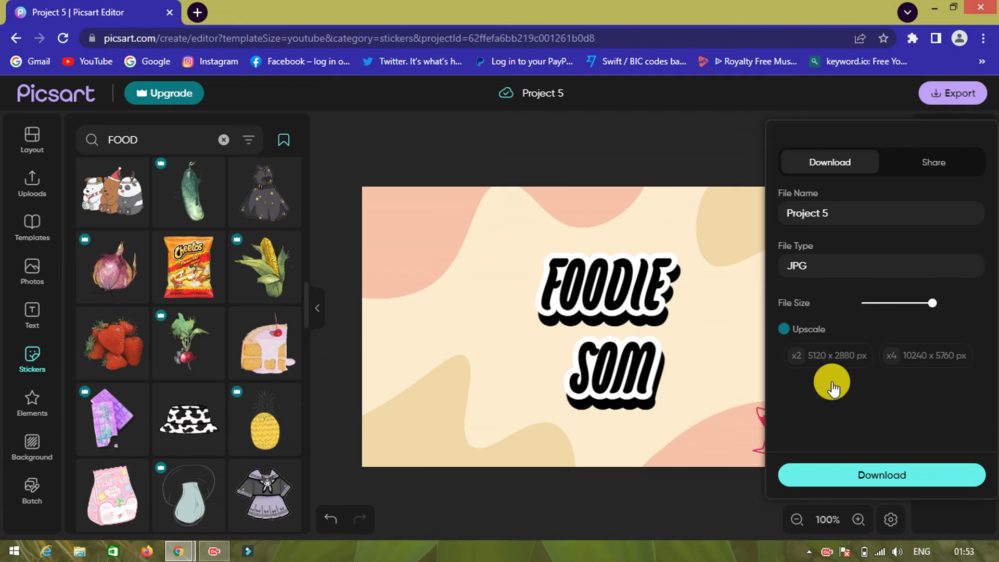
{"action": "left_click", "coordinate": [962, 266]}
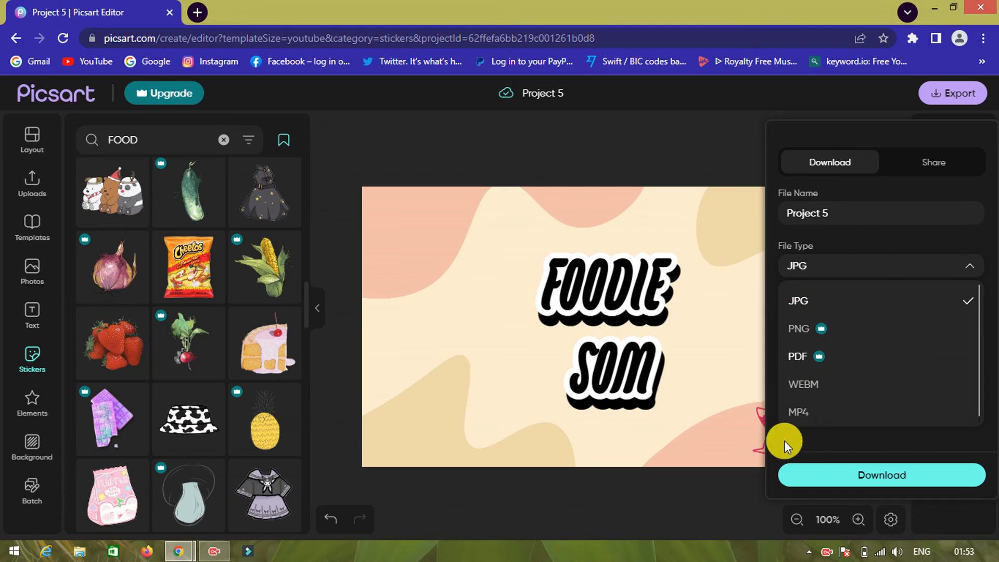
{"action": "left_click", "coordinate": [871, 475]}
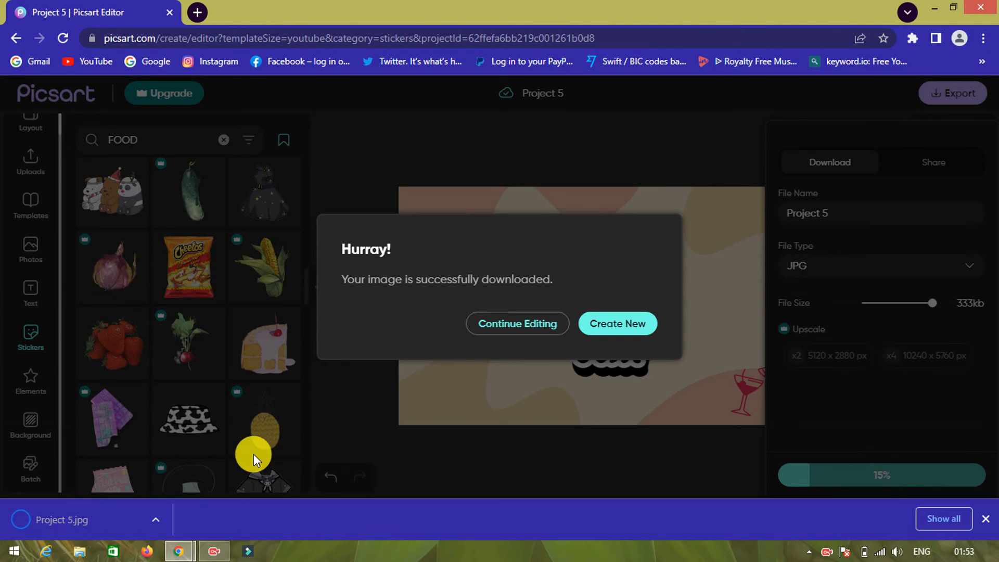
{"action": "left_click", "coordinate": [105, 520]}
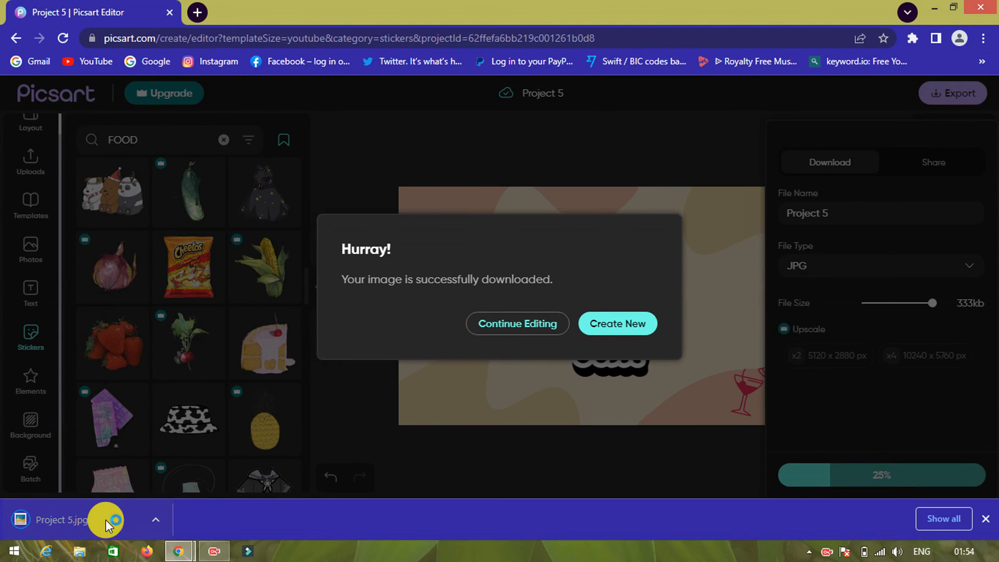